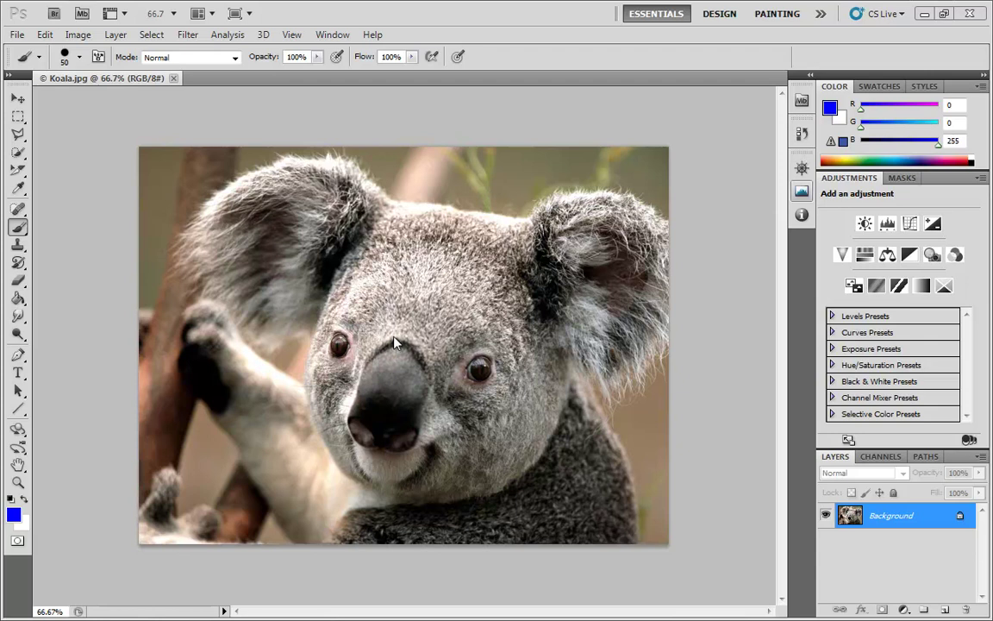
Keep the foreground colour at pure blue (#0000ff) and paint a solid round spot on top of the koala's head
click(12, 516)
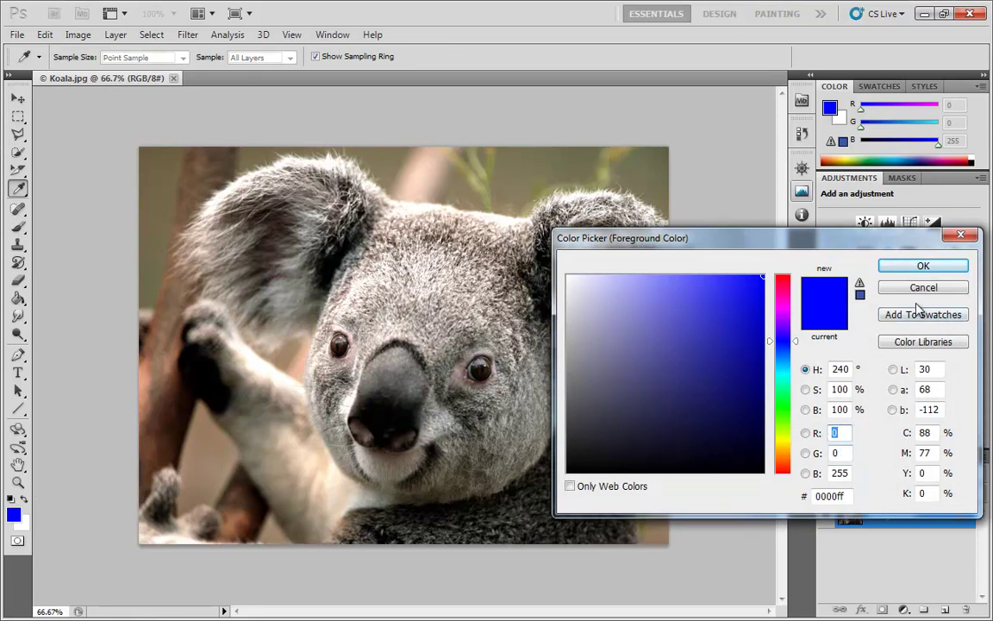
click(924, 267)
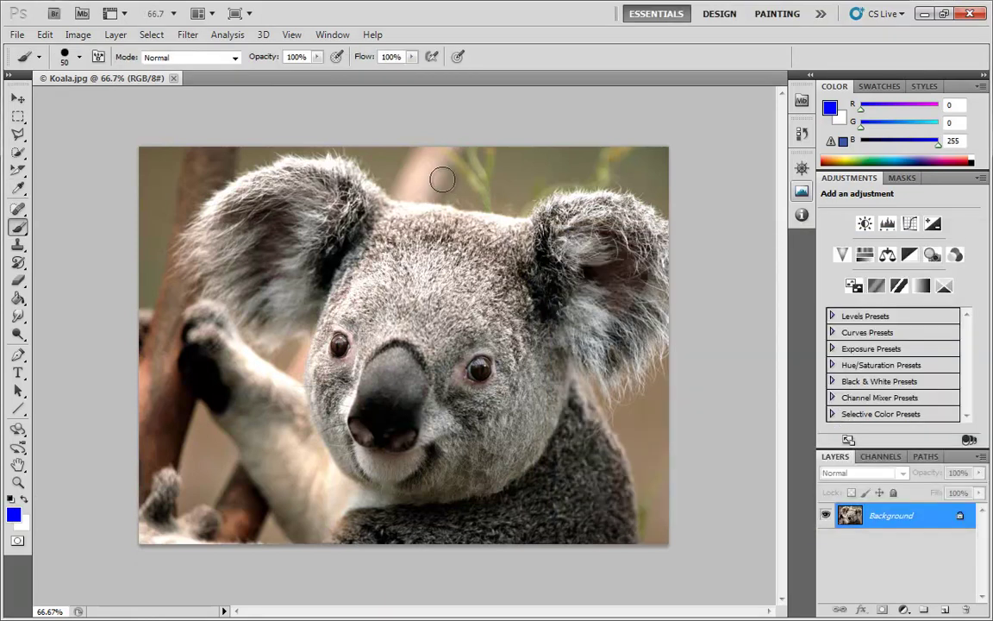
mouse_move(457, 193)
mouse_down()
mouse_move(449, 200)
mouse_move(463, 215)
mouse_move(448, 200)
mouse_move(461, 204)
mouse_up()
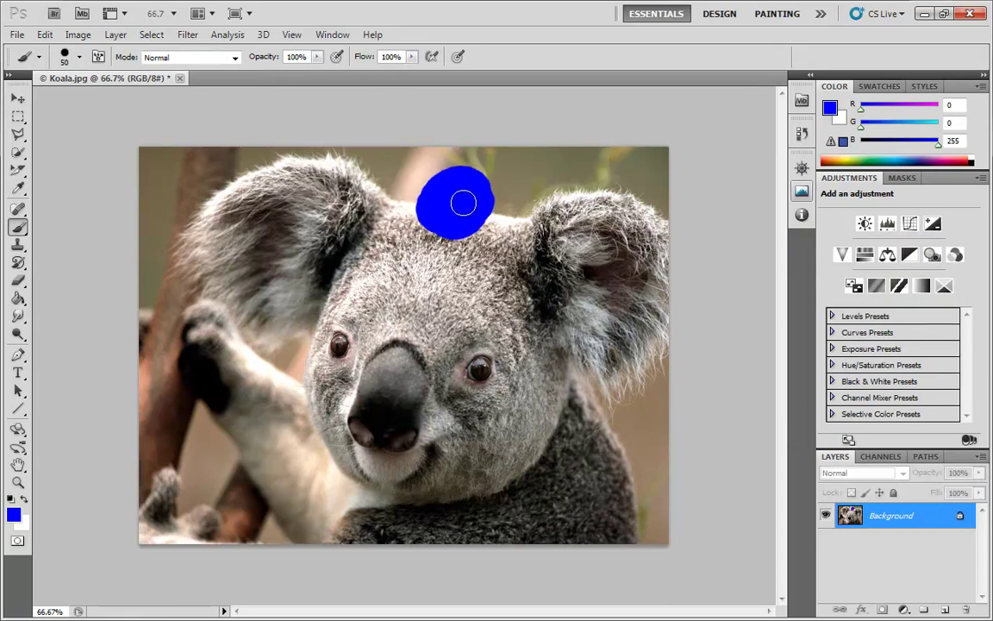
Inspect how the painted blue spot appears in the Red, Green and Blue channels individually
click(883, 457)
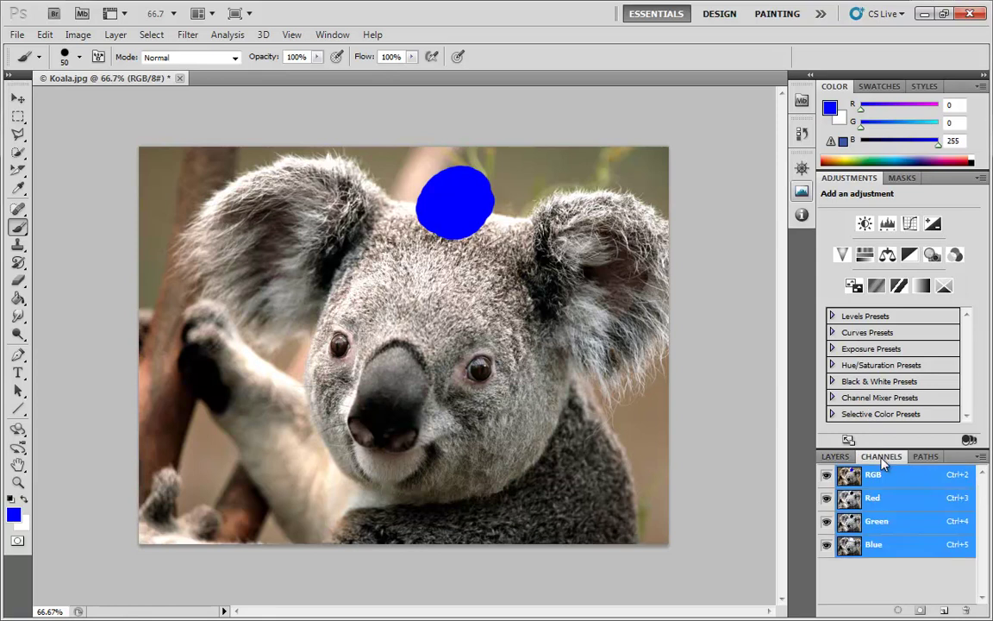
click(883, 499)
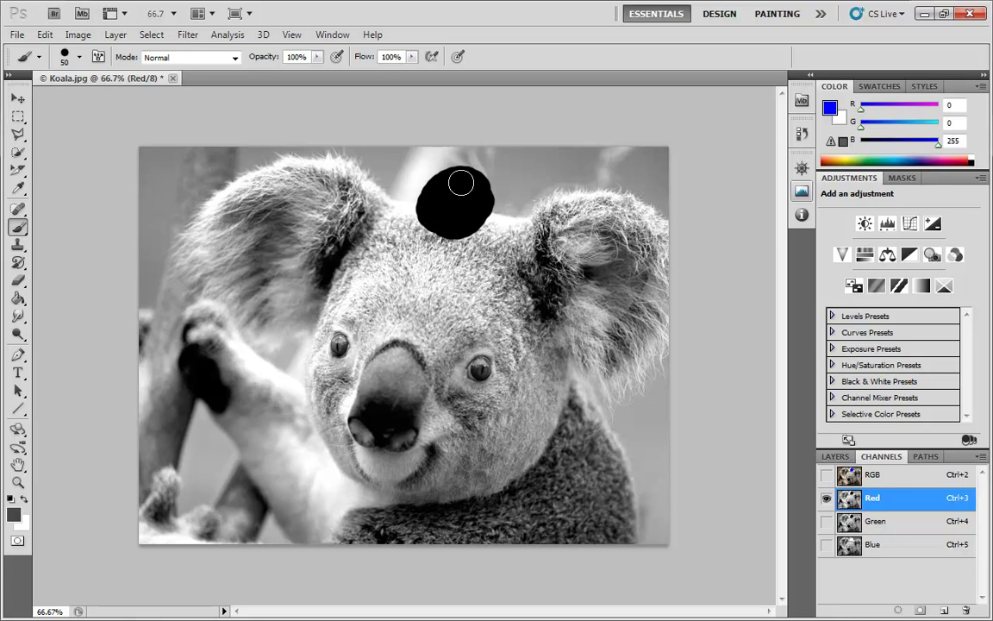
click(903, 523)
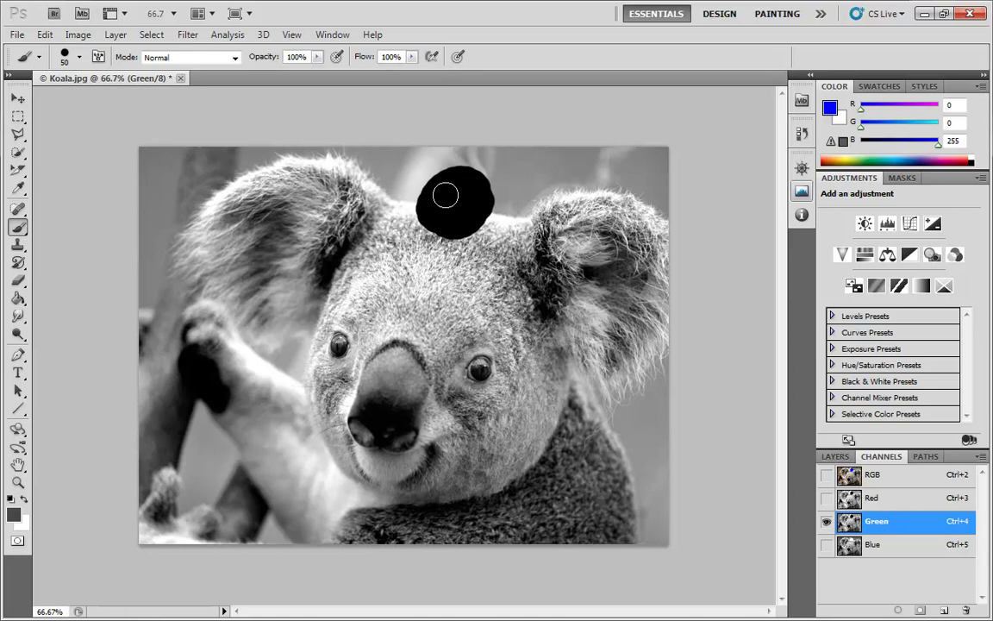
click(904, 549)
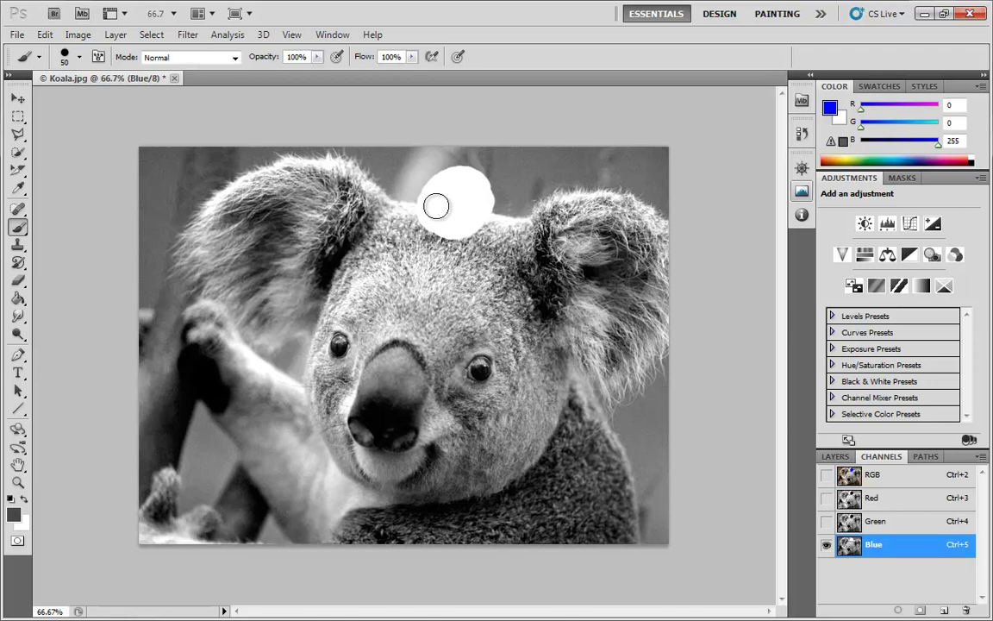
Add a Channel Mixer adjustment layer above the Background, keeping Red as its output channel
click(835, 458)
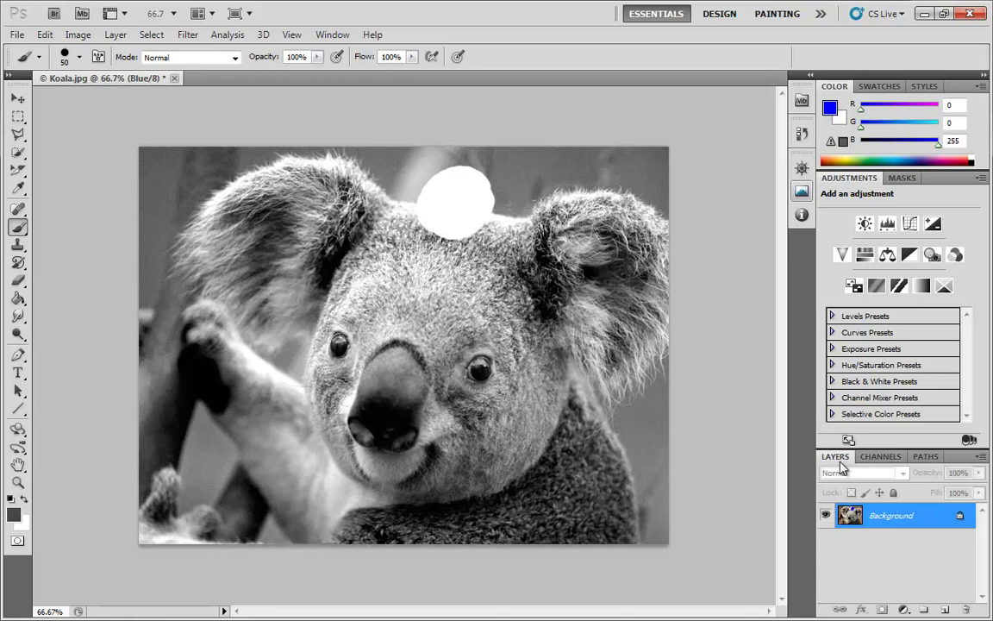
click(932, 254)
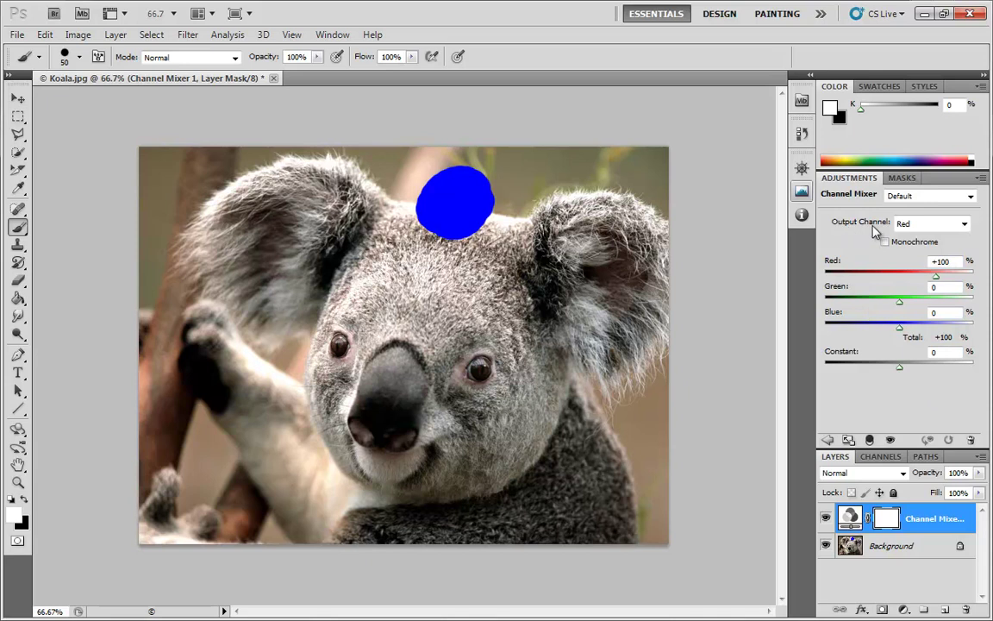
click(919, 226)
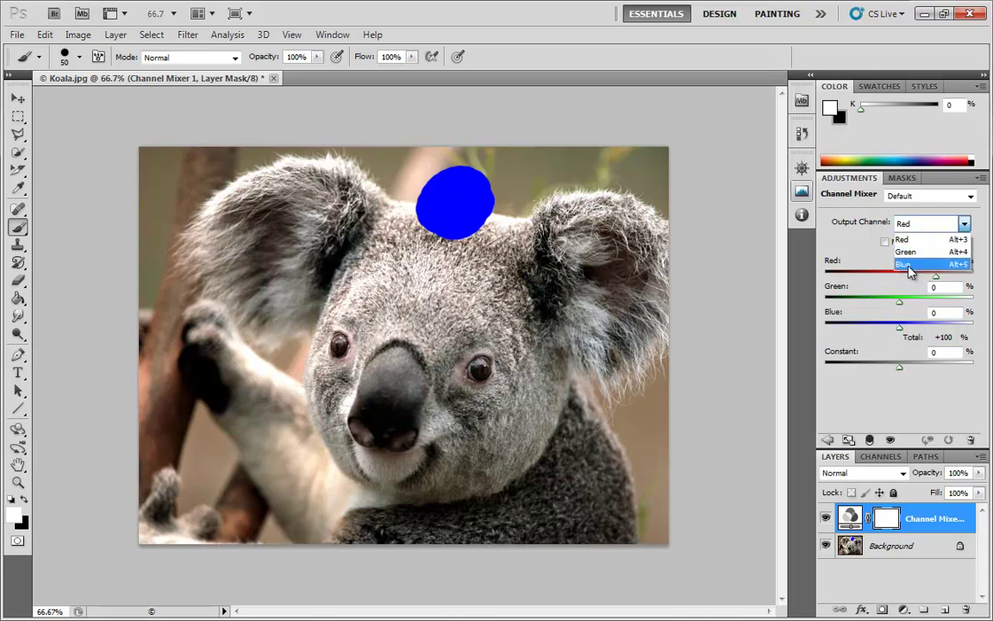
click(871, 228)
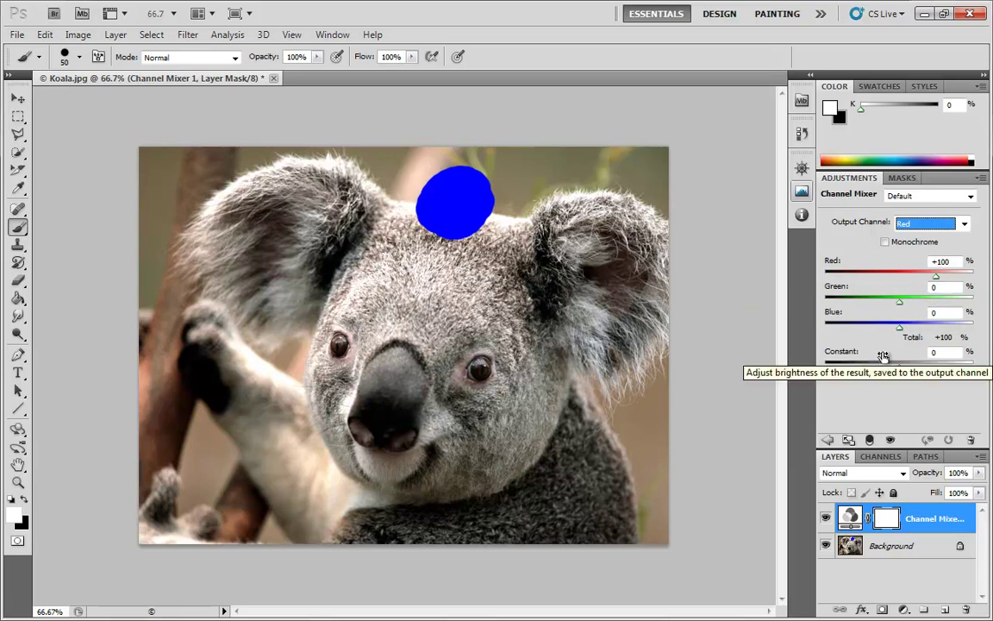
Try a green contribution of -5% in the Red output channel and undo the change
click(881, 457)
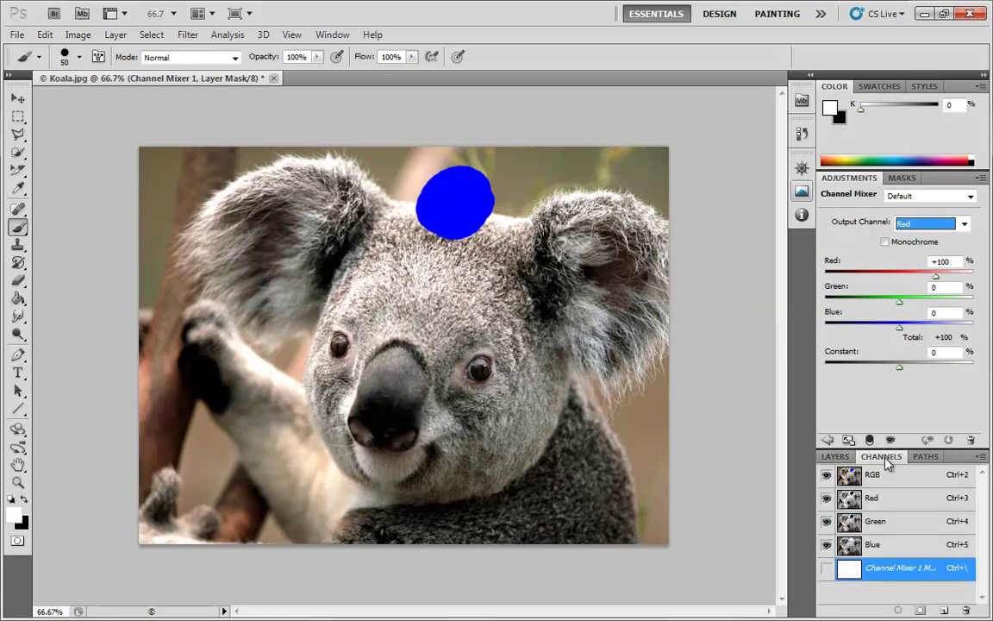
click(835, 457)
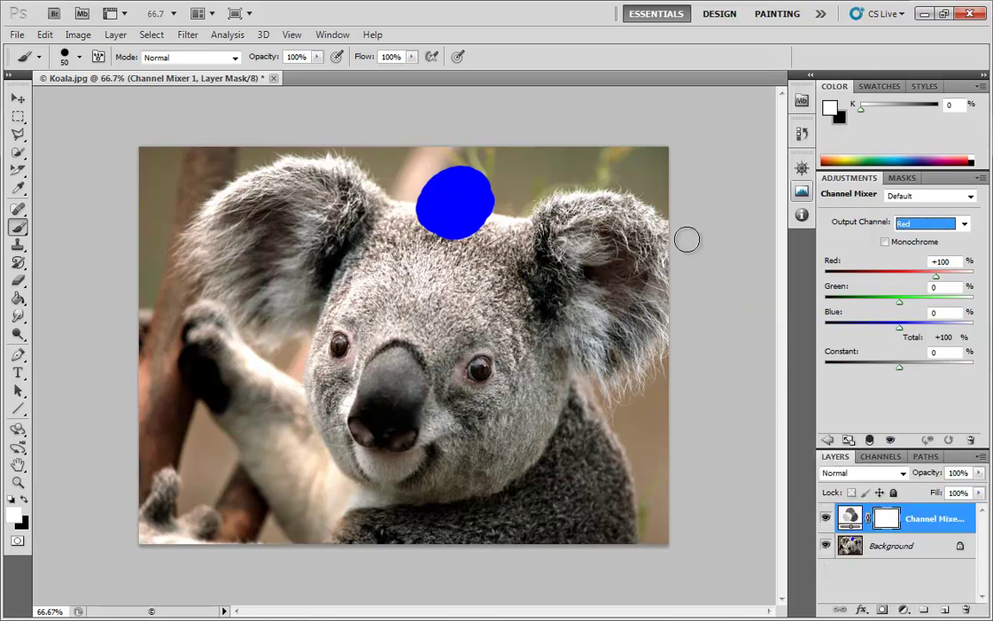
drag(900, 302, 897, 339)
key(ctrl+alt+z)
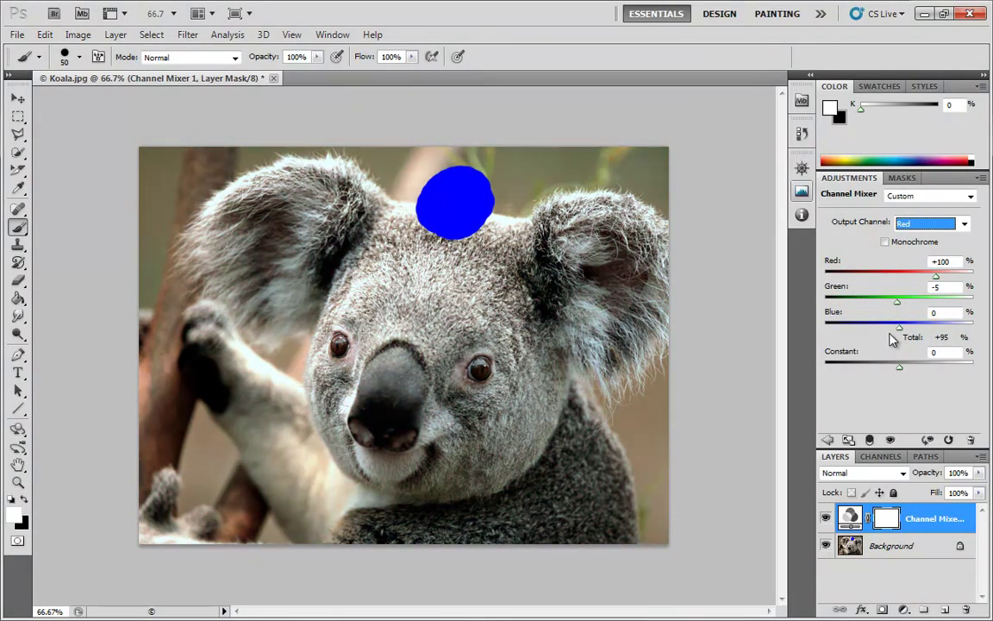
key(ctrl+alt+z)
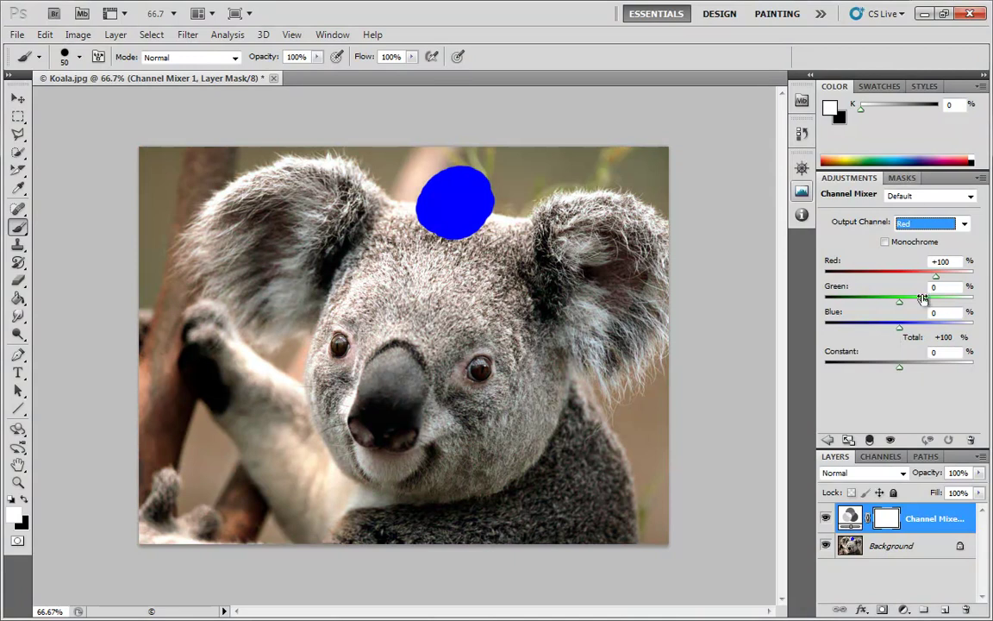
Examine the Channel Mixer's output channel choices alongside the image's Red and Green channels
click(882, 456)
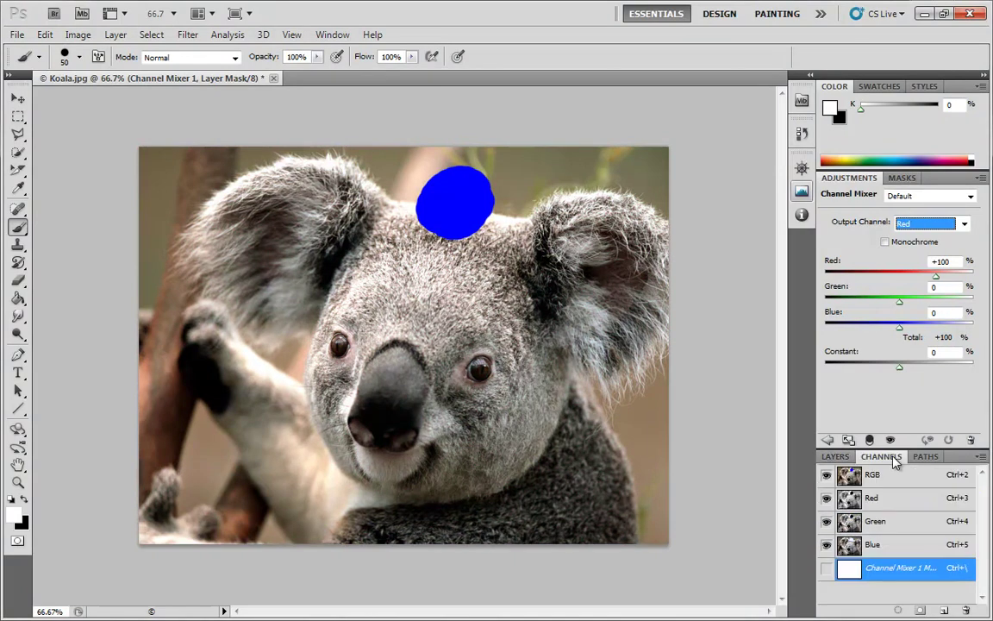
click(898, 503)
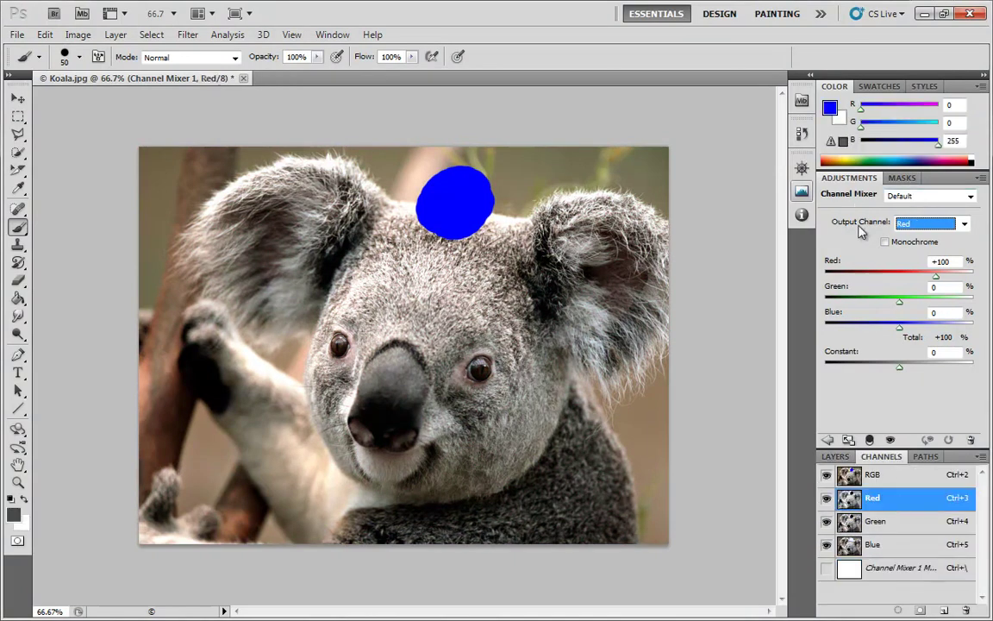
click(927, 225)
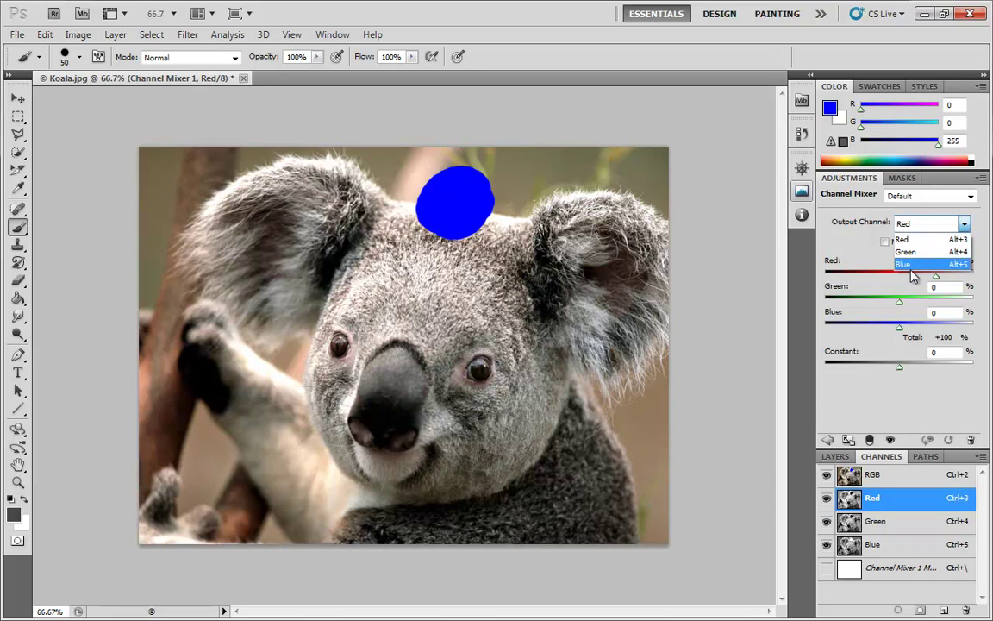
key(Escape)
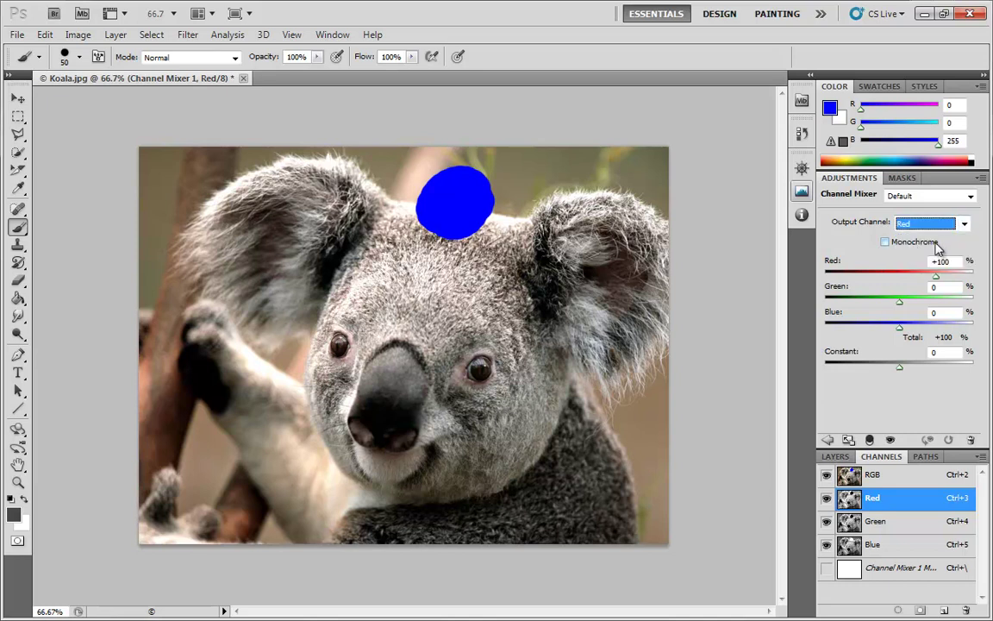
click(919, 525)
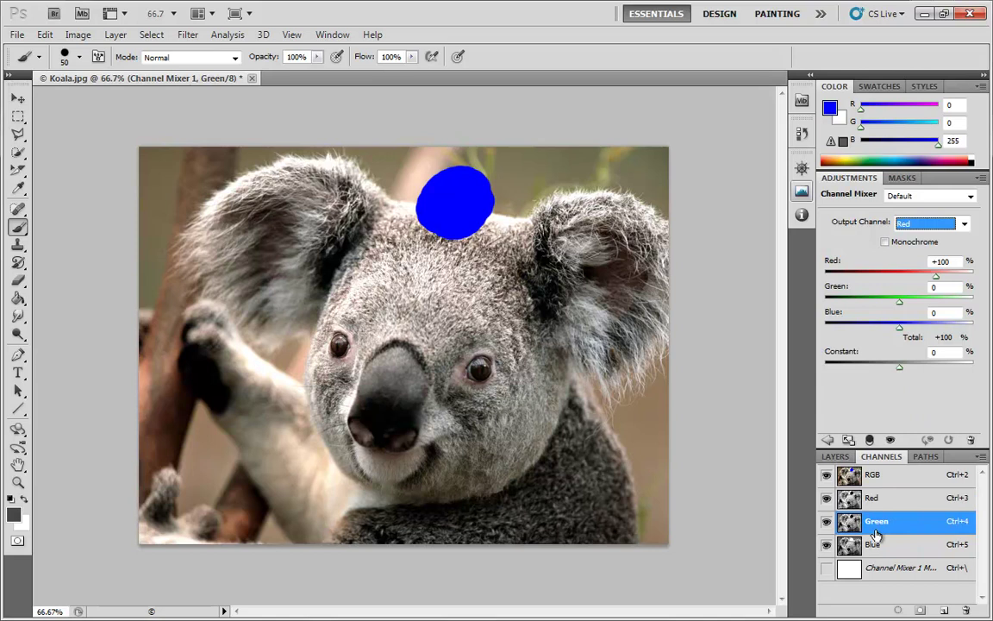
Show only the Green channel while testing red contributions of 87% and 129%, and finish with red at 100%
mouse_move(937, 276)
mouse_down()
mouse_move(912, 277)
mouse_move(932, 278)
mouse_up()
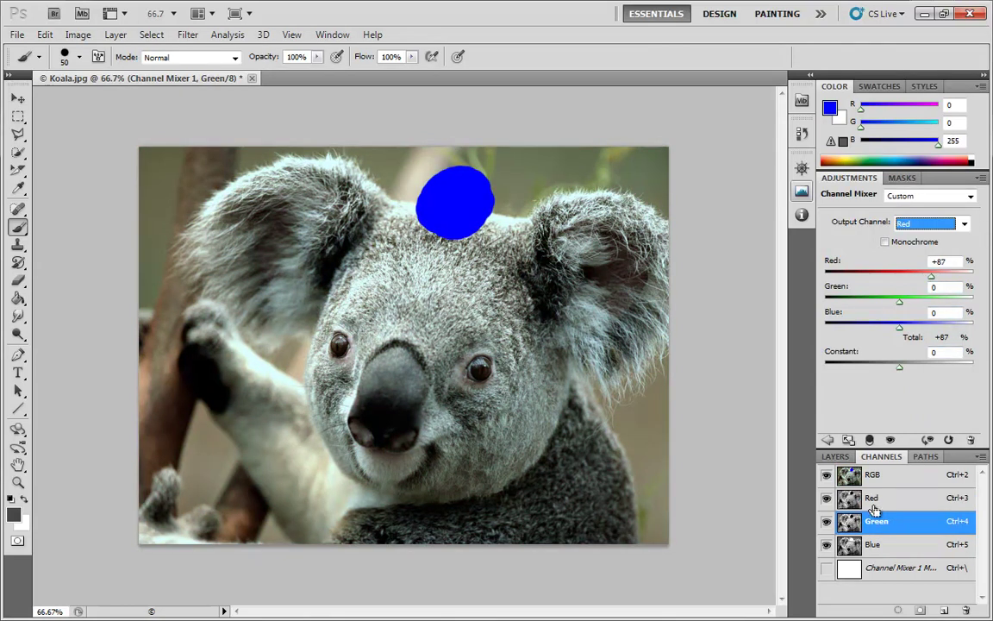
click(826, 545)
click(826, 498)
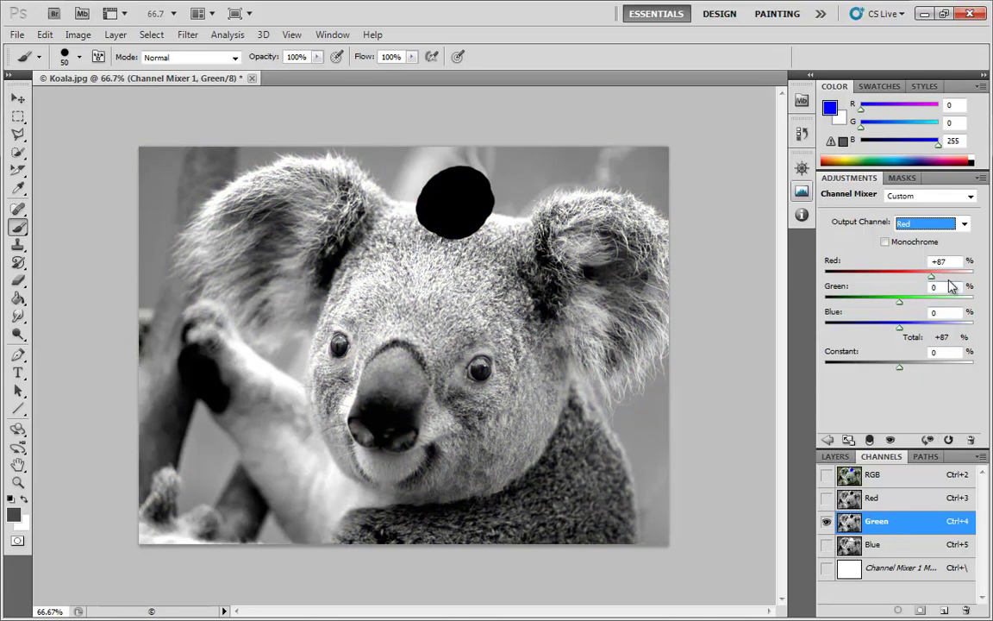
mouse_move(931, 276)
mouse_down()
mouse_move(894, 277)
mouse_move(972, 277)
mouse_move(859, 277)
mouse_move(944, 283)
mouse_up()
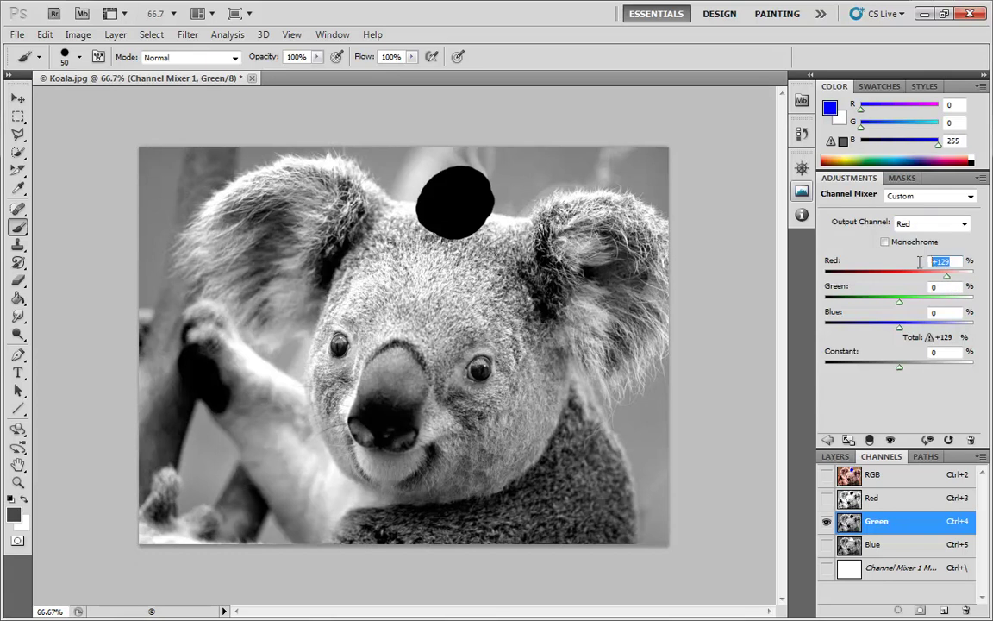
text(100)
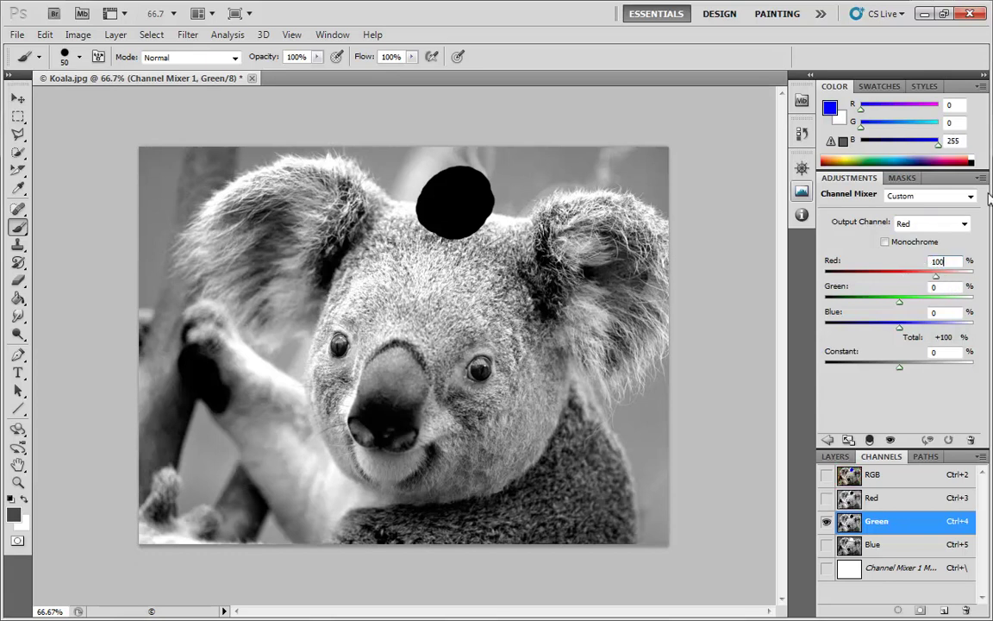
View the Blue channel alone while varying the green contribution to the Red output, and reset green to 0%
click(921, 544)
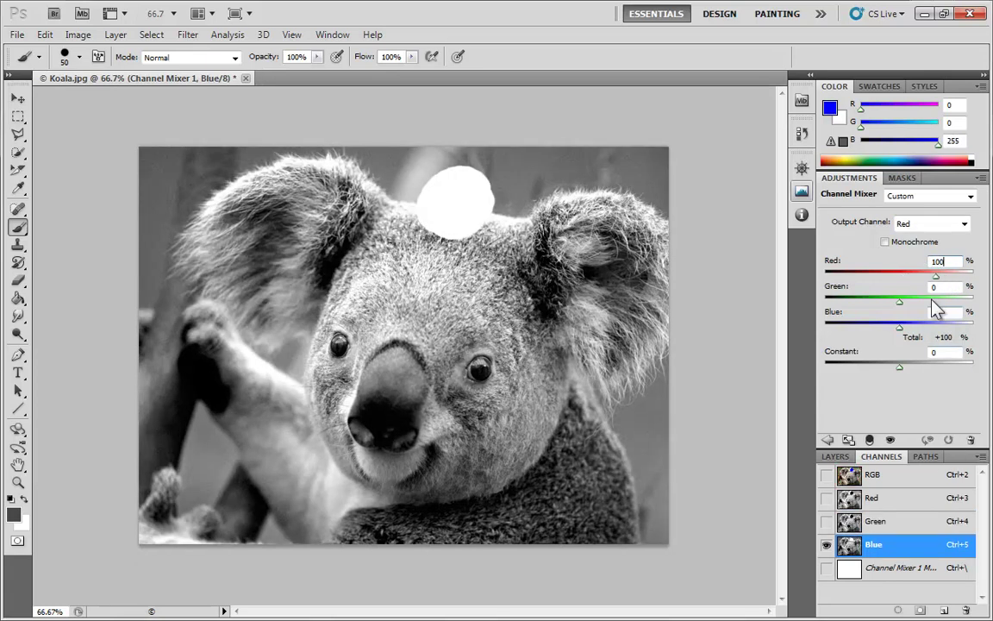
mouse_move(902, 302)
mouse_down()
mouse_move(856, 309)
mouse_move(957, 309)
mouse_move(903, 320)
mouse_up()
key(Tab)
key(Down)
key(Down)
key(Down)
key(Down)
text(0)
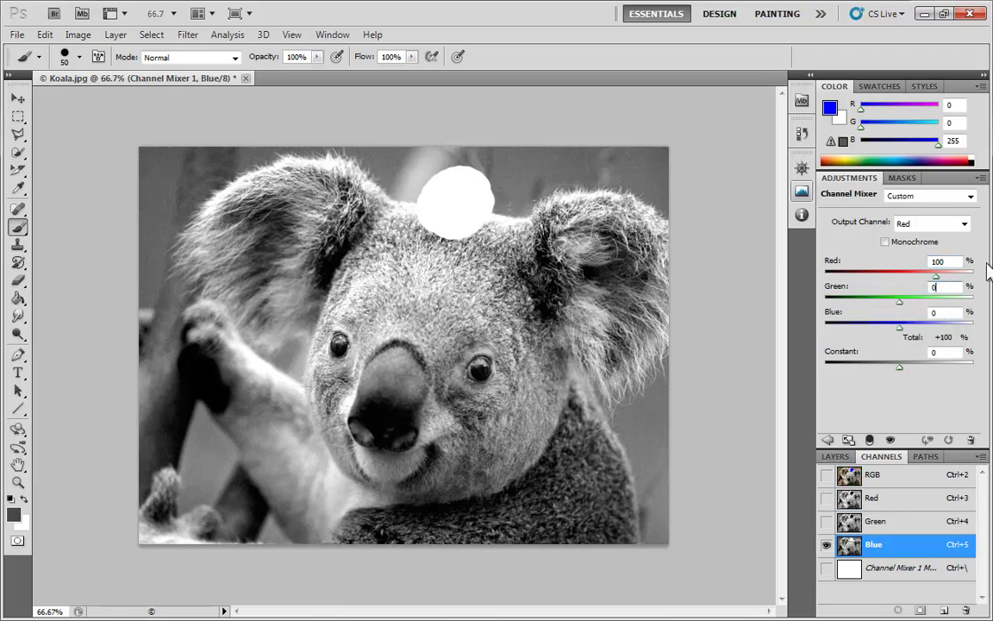
View the Red channel alone, test a 58% red contribution with green at -3%, and set red back to 100%
click(898, 499)
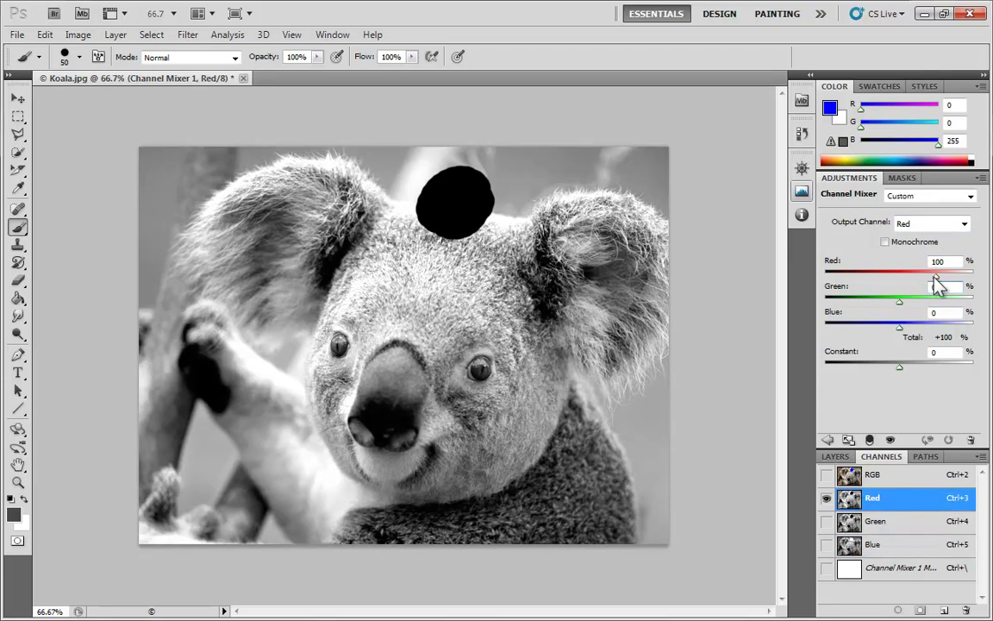
mouse_move(937, 278)
mouse_down()
mouse_move(876, 284)
mouse_move(953, 284)
mouse_move(925, 284)
mouse_up()
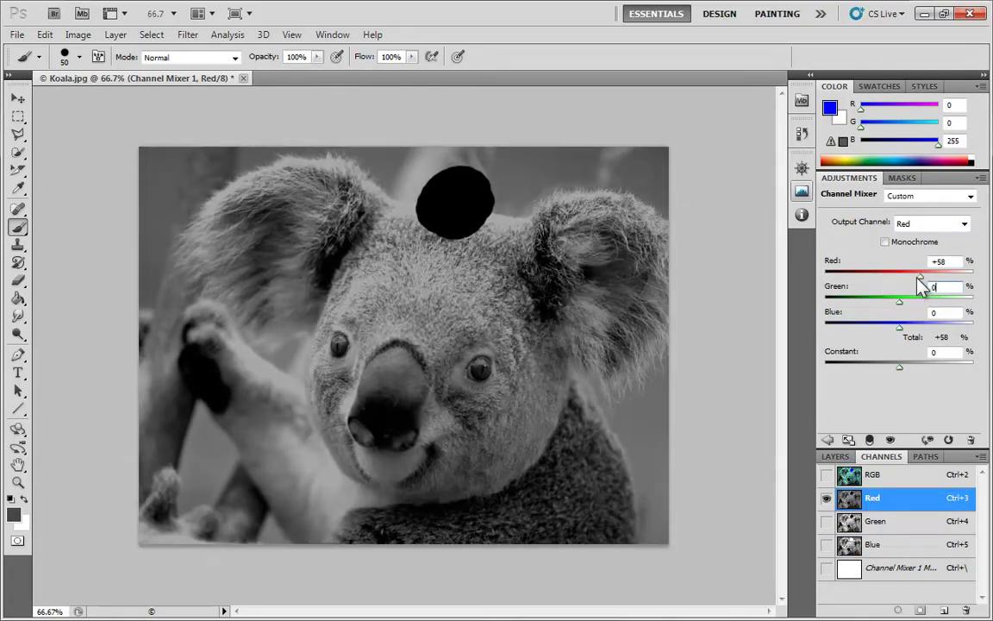
double_click(935, 288)
text(-3)
key(Return)
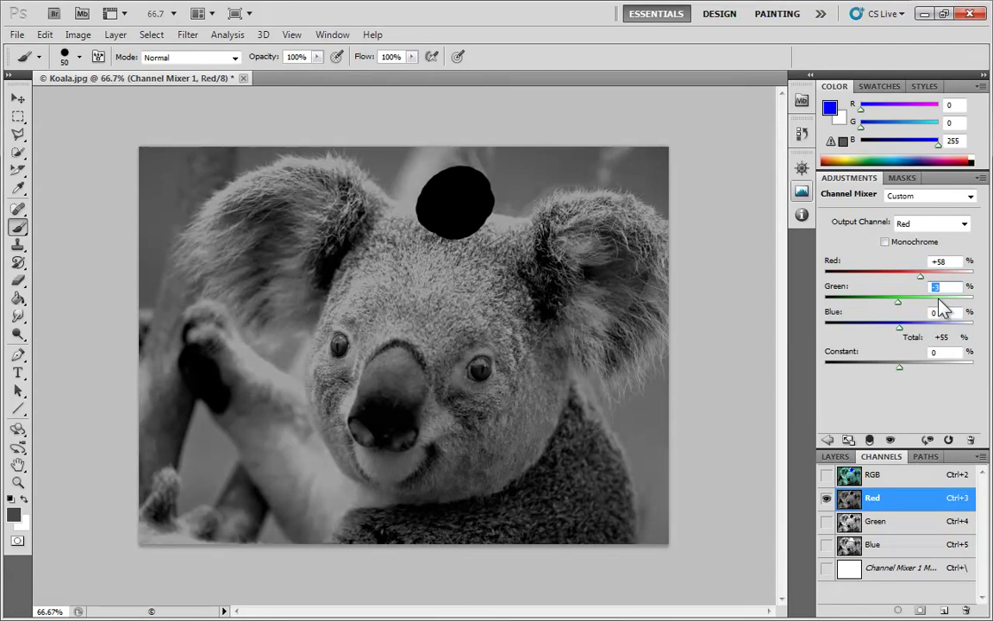
double_click(940, 262)
text(100)
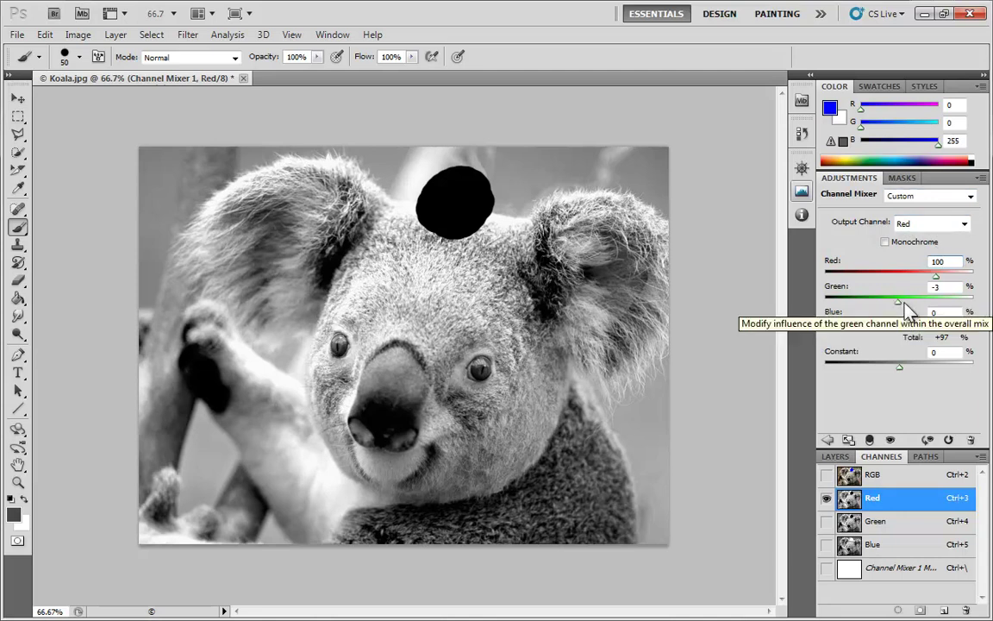
Test a green contribution of -7% in the Red output channel and reset it to 0%
mouse_move(898, 304)
mouse_down()
mouse_move(942, 306)
mouse_move(881, 306)
mouse_move(916, 306)
mouse_move(888, 306)
mouse_move(897, 309)
mouse_up()
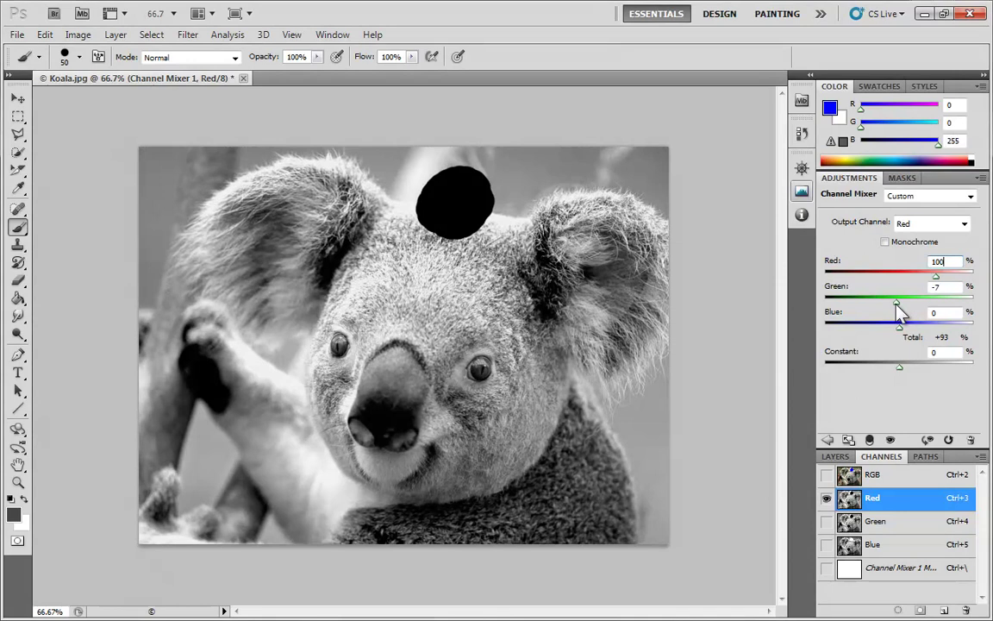
click(938, 286)
text(0)
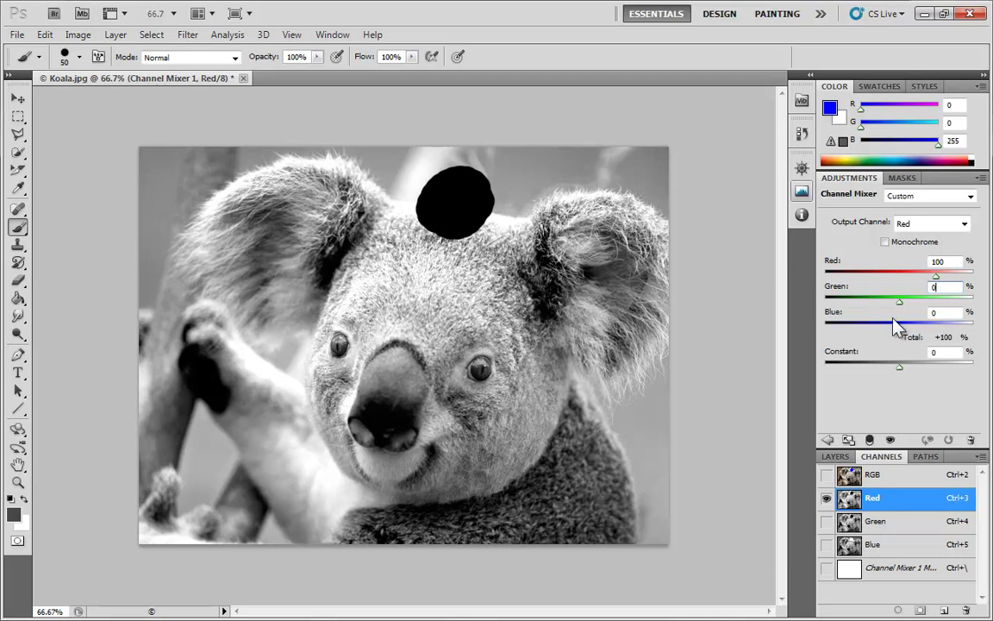
Compare the Blue channel with the Red channel, and raise the blue contribution to the Red output to 102%
click(862, 549)
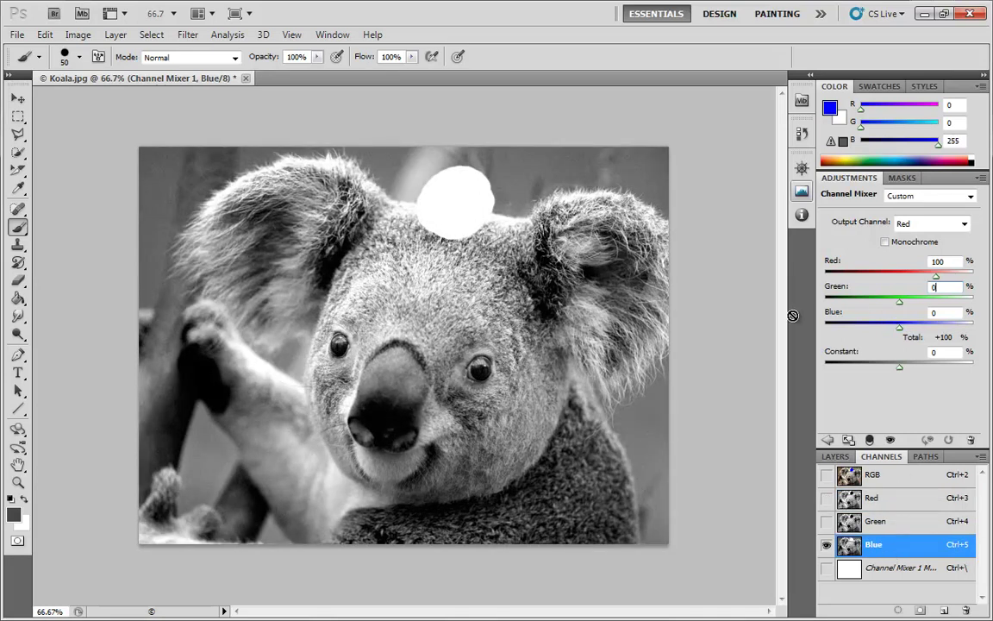
click(897, 504)
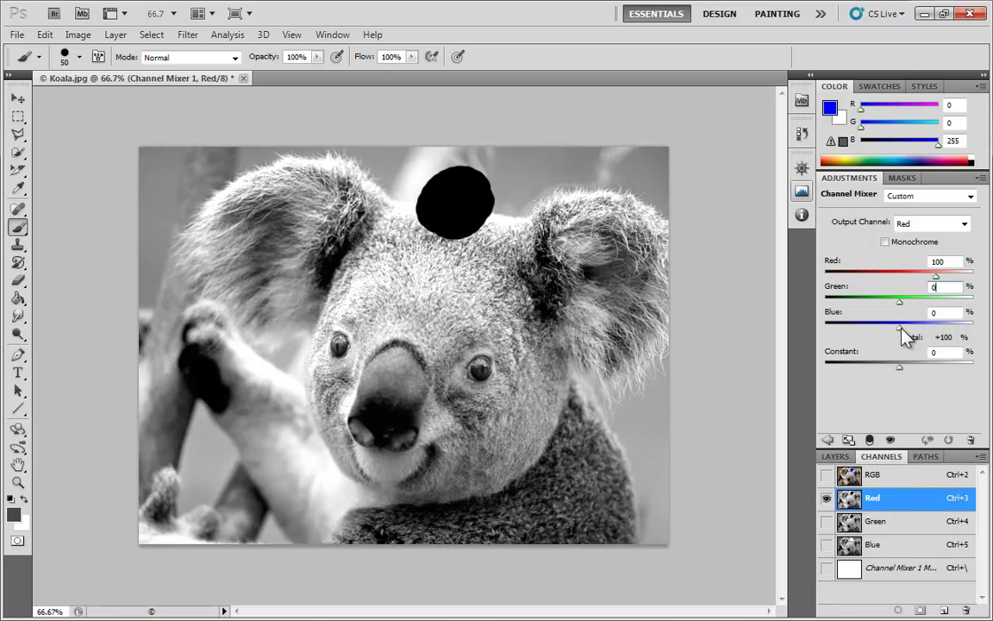
drag(900, 328, 923, 350)
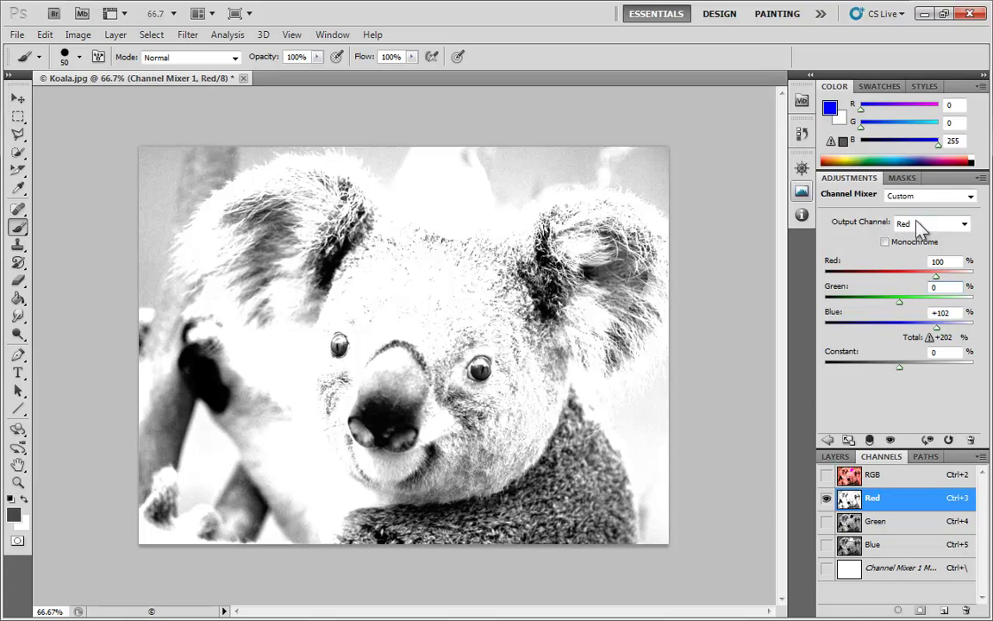
Mix the Red output channel from 78% red and 22% blue with a constant of 18%, and view the composite RGB image
drag(948, 340, 906, 371)
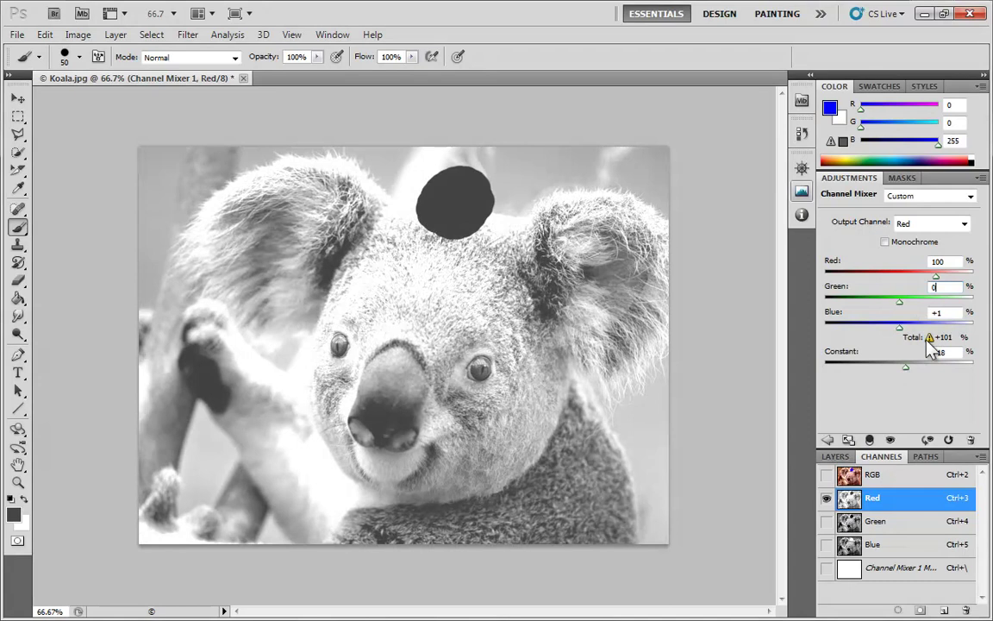
drag(900, 328, 909, 332)
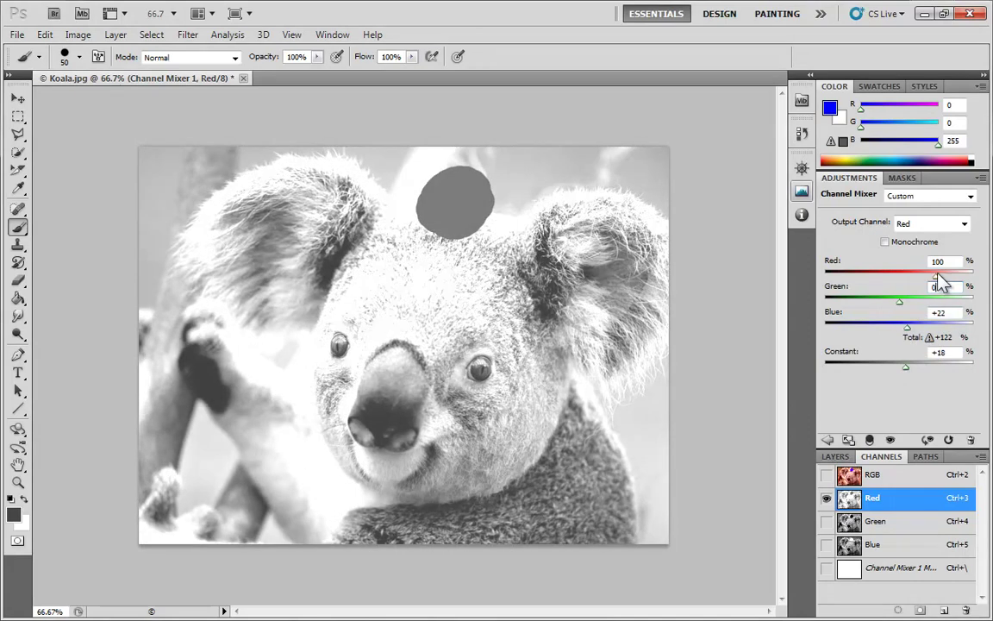
click(936, 286)
mouse_move(936, 276)
mouse_down()
mouse_move(927, 272)
mouse_move(931, 286)
mouse_up()
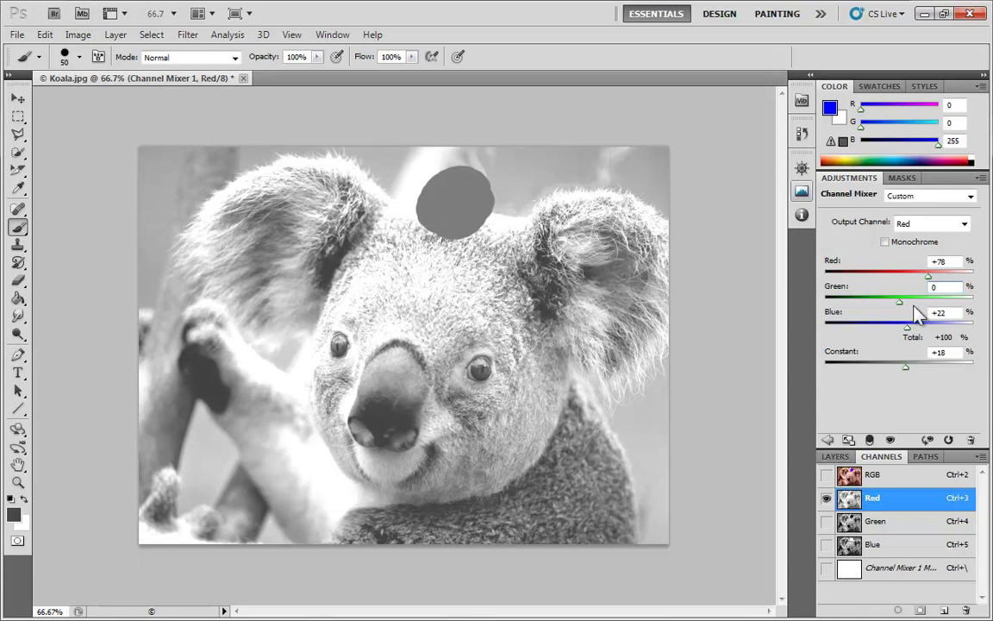
click(905, 481)
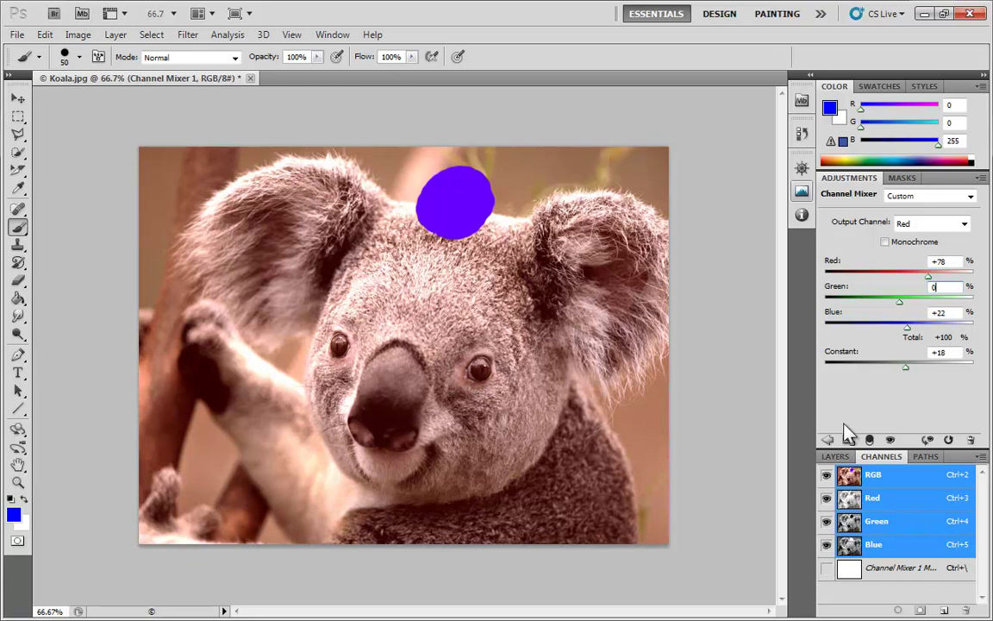
Make the Channel Mixer monochrome and set the Gray output mix to red 70%, green 28% and blue -14%
click(835, 457)
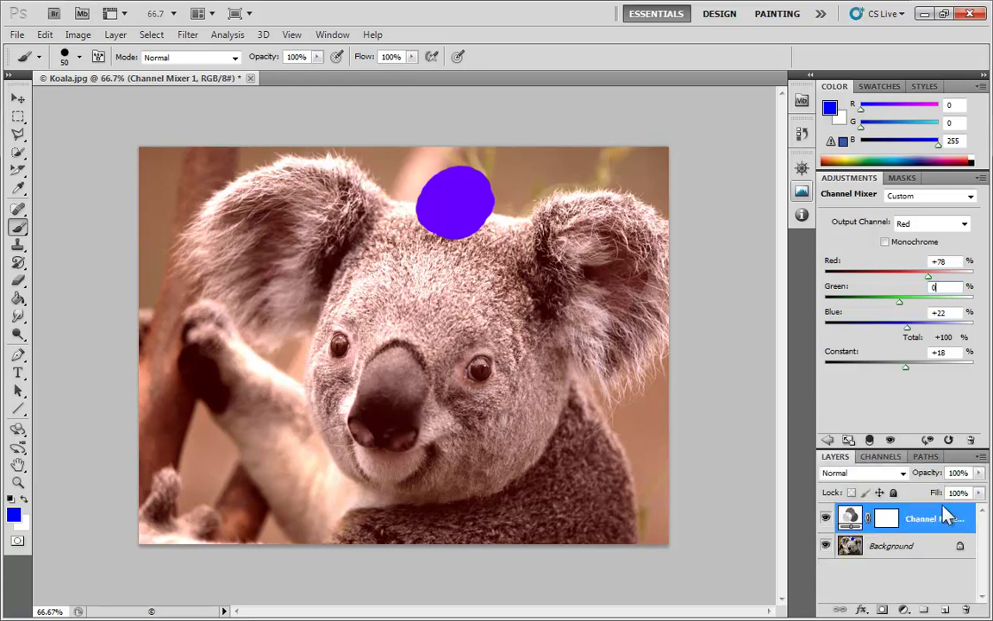
click(886, 242)
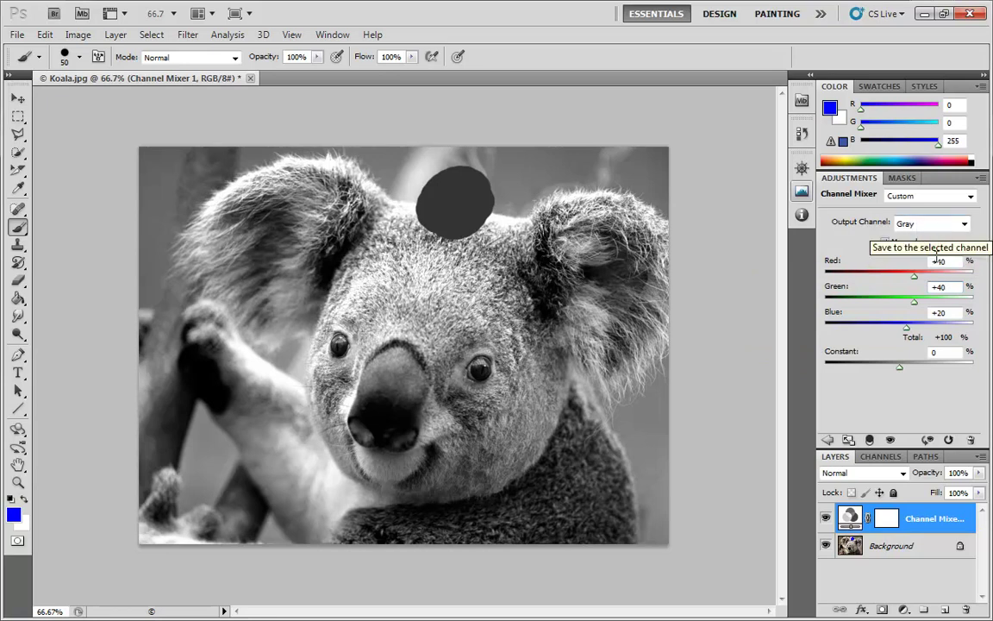
drag(917, 280, 895, 333)
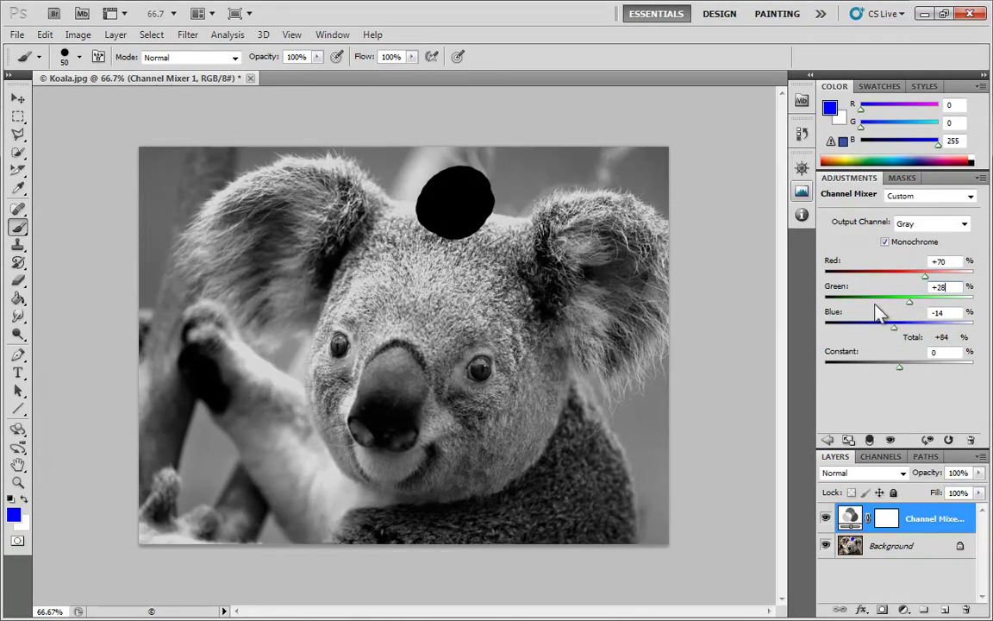
Turn off the monochrome option and set the red contribution to the Red output channel to 49%
click(887, 243)
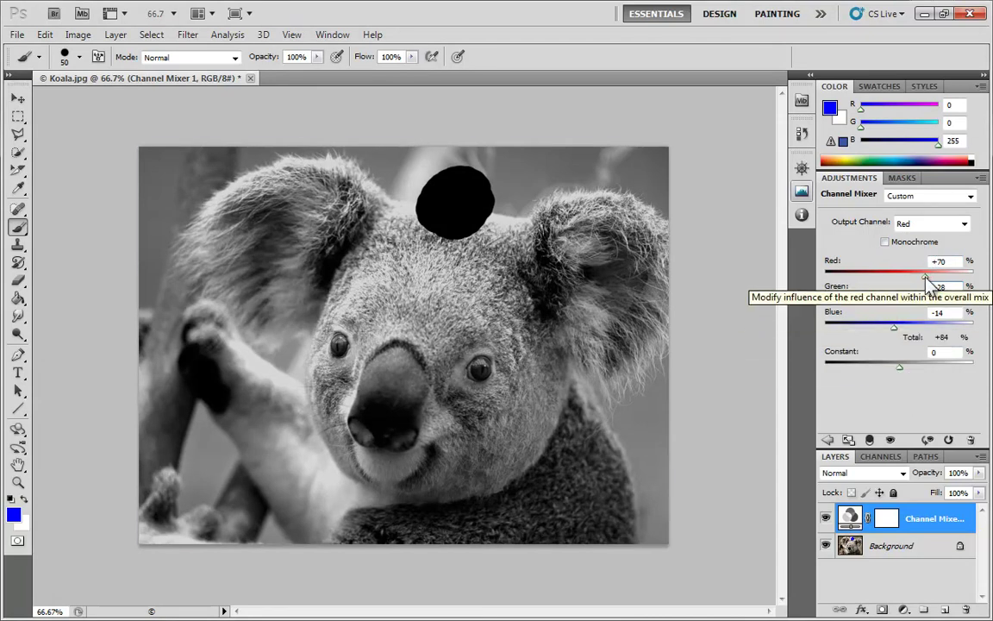
mouse_move(924, 274)
mouse_down()
mouse_move(909, 274)
mouse_move(918, 274)
mouse_up()
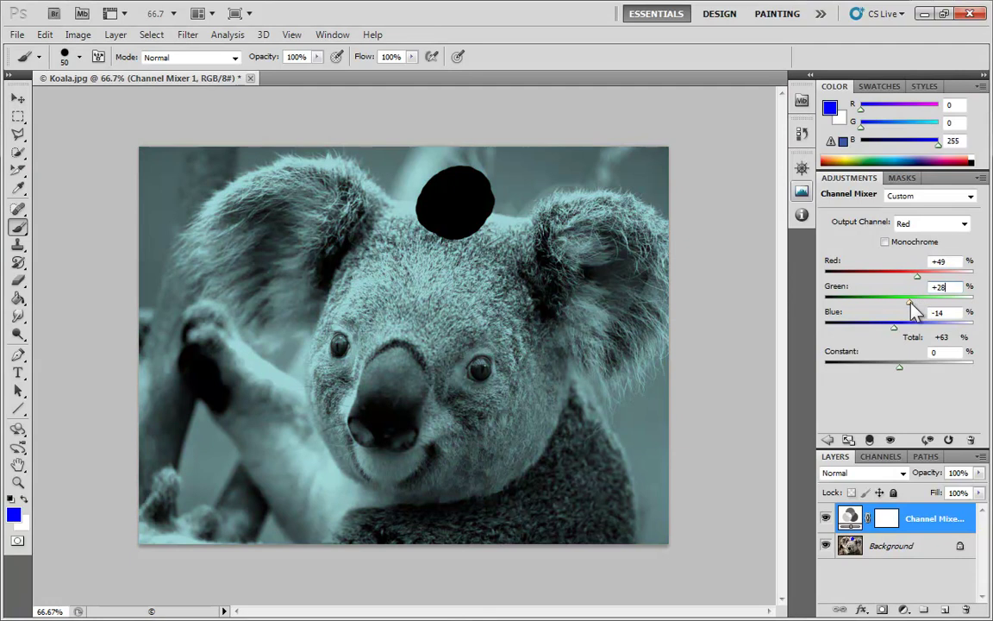
Mix the Green output channel from red -9%, green 87% and blue 5%
click(909, 226)
click(909, 250)
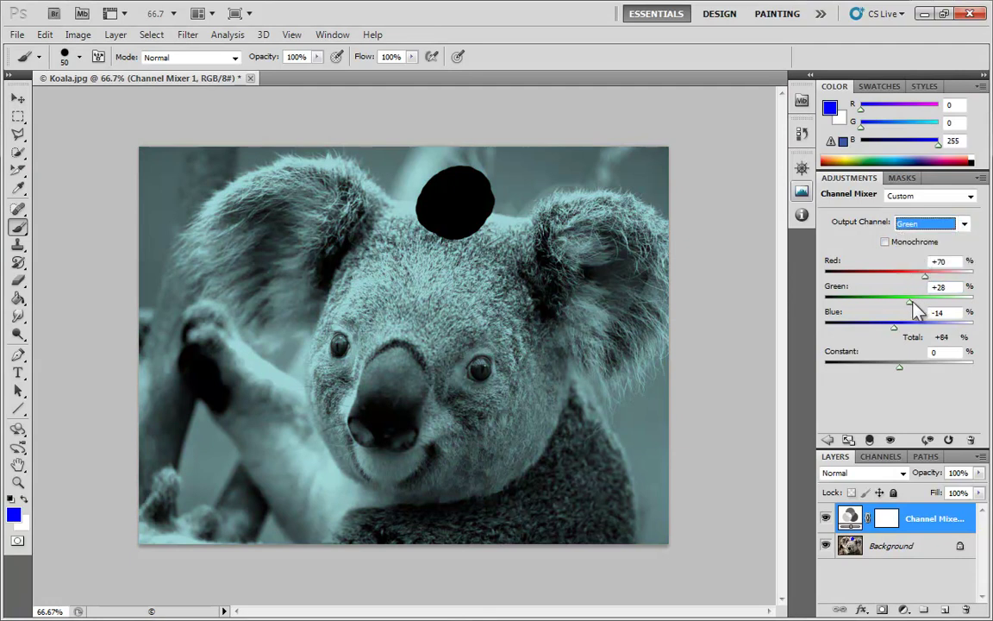
drag(924, 276, 902, 331)
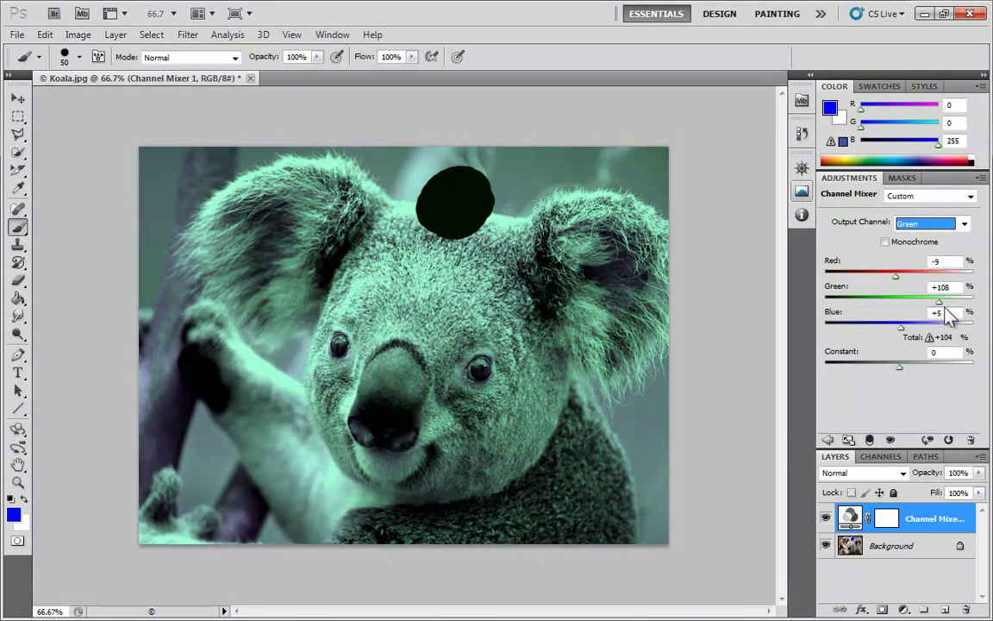
drag(940, 302, 933, 304)
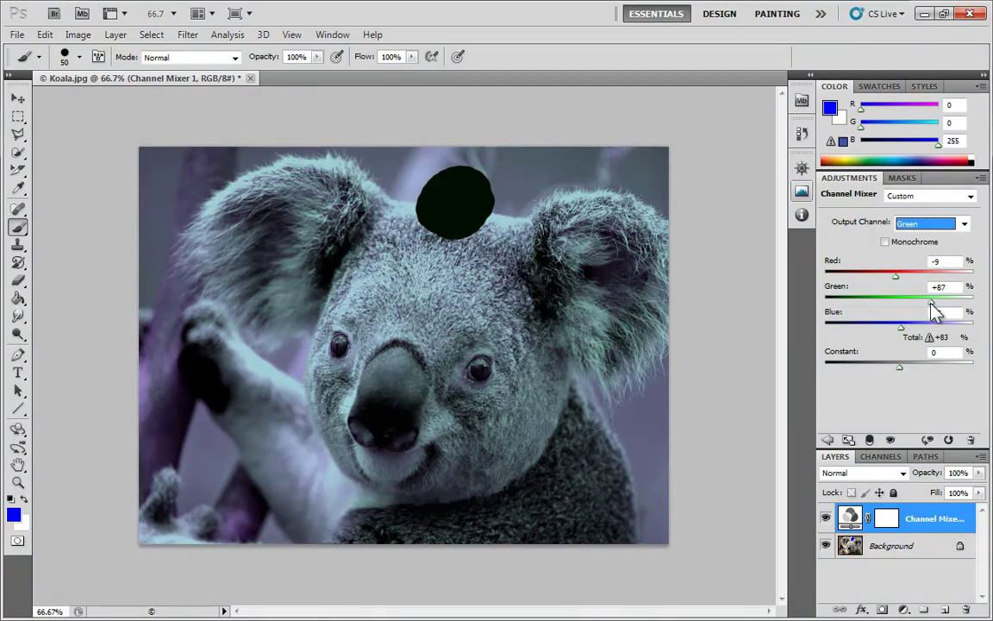
Switch to the Blue output channel and set its red contribution to 41%
click(932, 229)
click(916, 263)
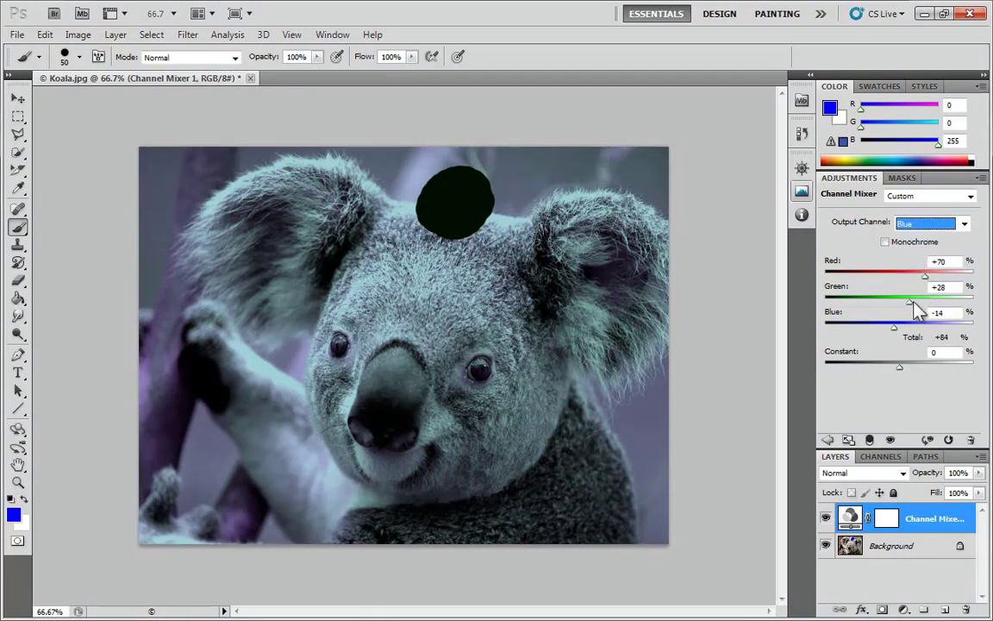
mouse_move(924, 274)
mouse_down()
mouse_move(877, 274)
mouse_move(913, 274)
mouse_up()
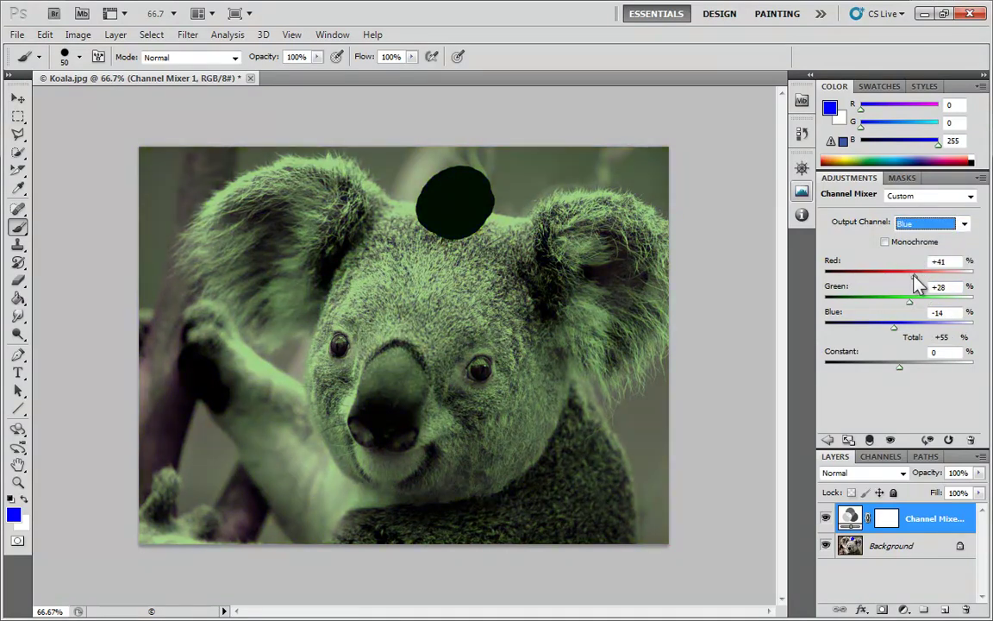